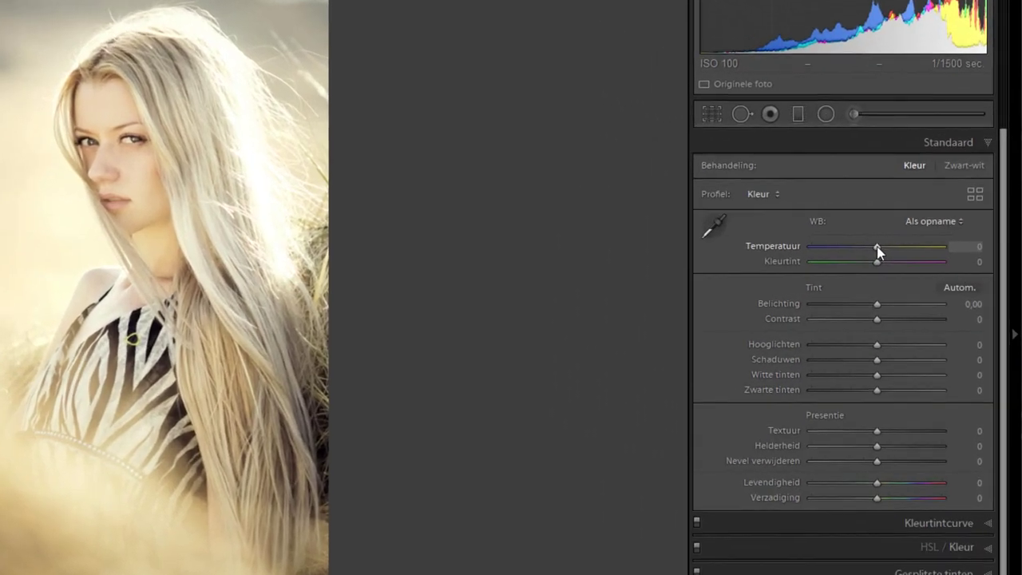
Step: Warm the white balance with Temperature +13 and Tint +7 toward magenta
{"action": "left_click_drag", "start_coordinate": [926, 260], "coordinate": [886, 248]}
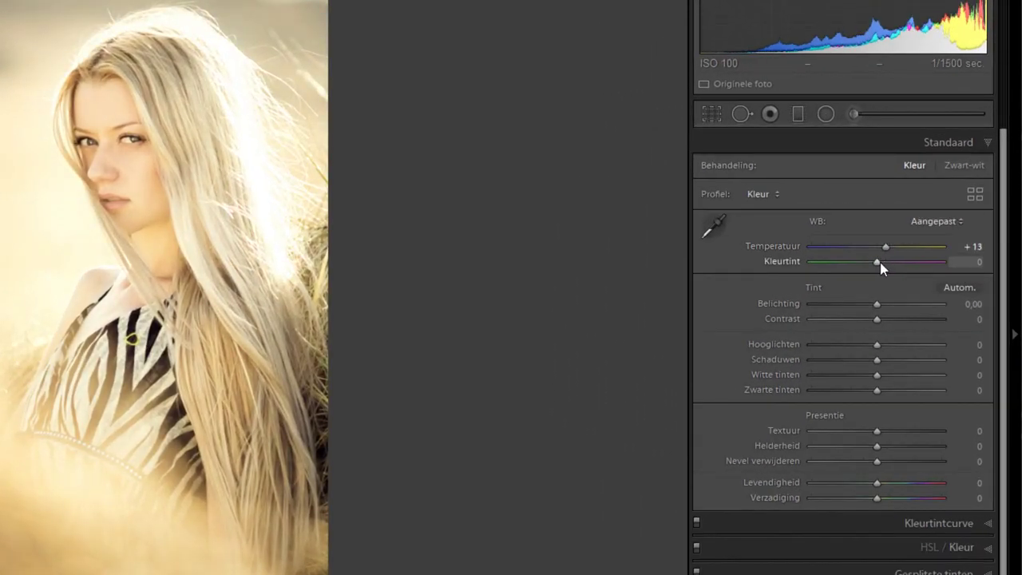
{"action": "left_click_drag", "start_coordinate": [878, 264], "coordinate": [882, 263]}
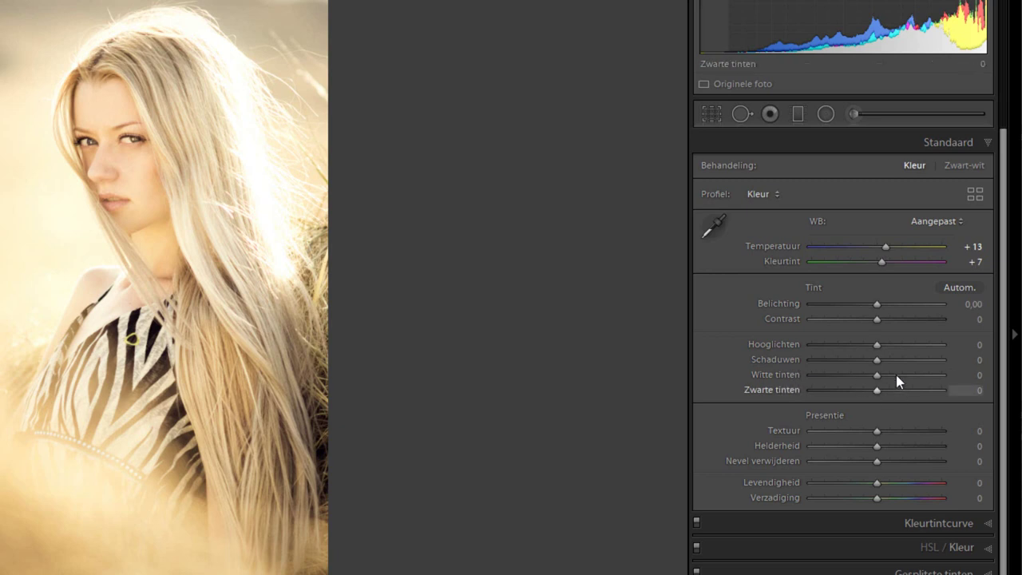
Step: Set Highlights +30, Whites +21, Shadows -50 and Blacks -67 in the Basic panel
{"action": "mouse_move", "coordinate": [876, 345]}
{"action": "left_mouse_down"}
{"action": "mouse_move", "coordinate": [899, 344]}
{"action": "mouse_move", "coordinate": [843, 362]}
{"action": "left_mouse_up"}
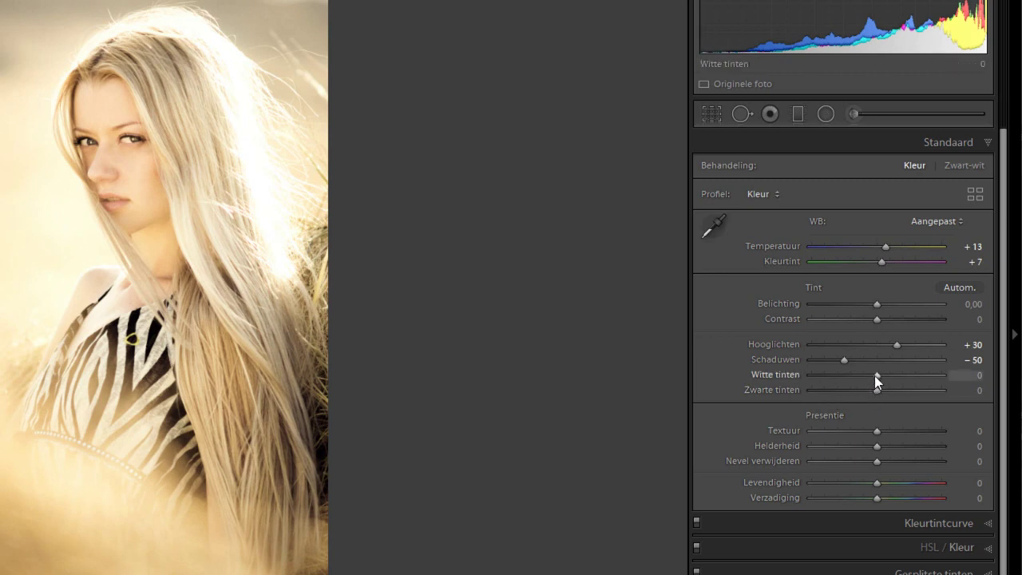
{"action": "left_click_drag", "start_coordinate": [877, 373], "coordinate": [890, 381]}
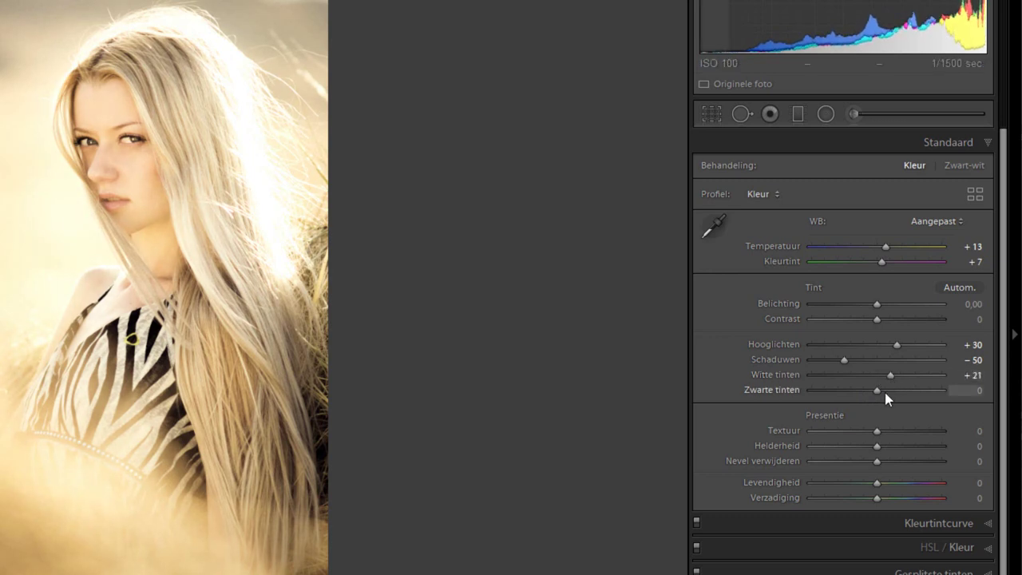
{"action": "mouse_move", "coordinate": [874, 390]}
{"action": "left_mouse_down"}
{"action": "mouse_move", "coordinate": [820, 388]}
{"action": "mouse_move", "coordinate": [830, 388]}
{"action": "left_mouse_up"}
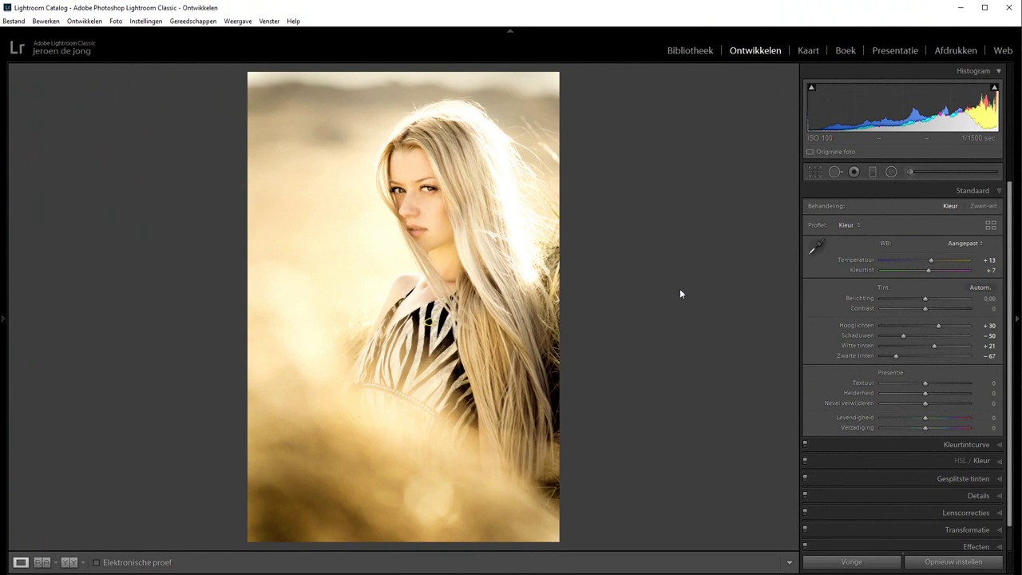
{"action": "key", "text": "backslash"}
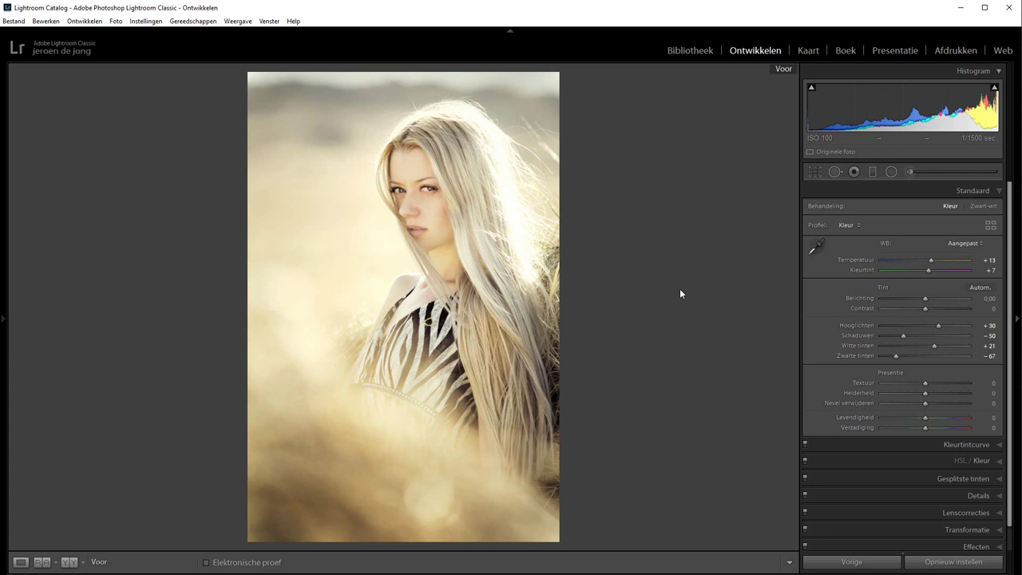
{"action": "key", "text": "backslash"}
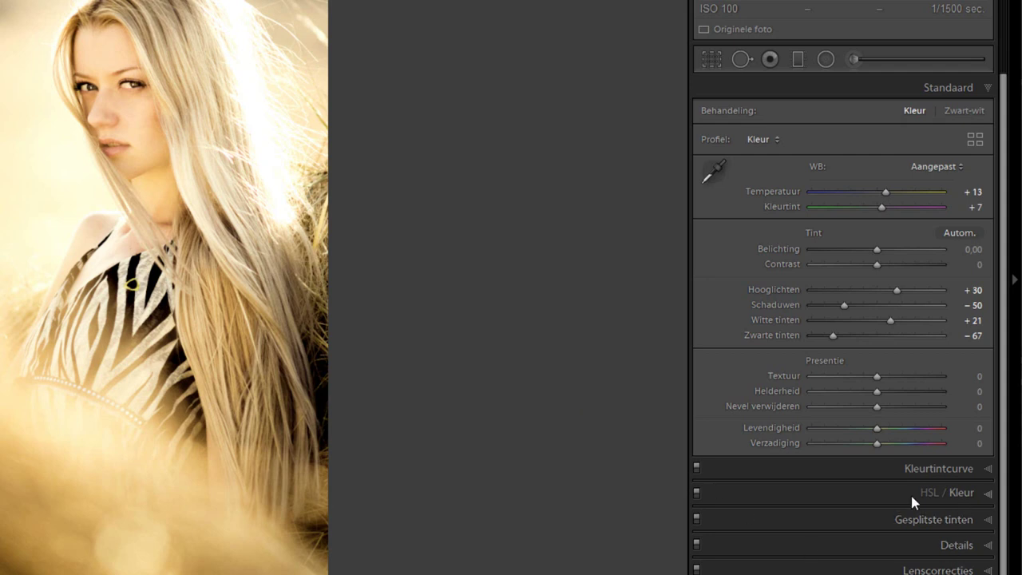
Step: Expand the HSL / Kleur panel and show the per-colour Kleur layout
{"action": "left_click", "coordinate": [961, 494]}
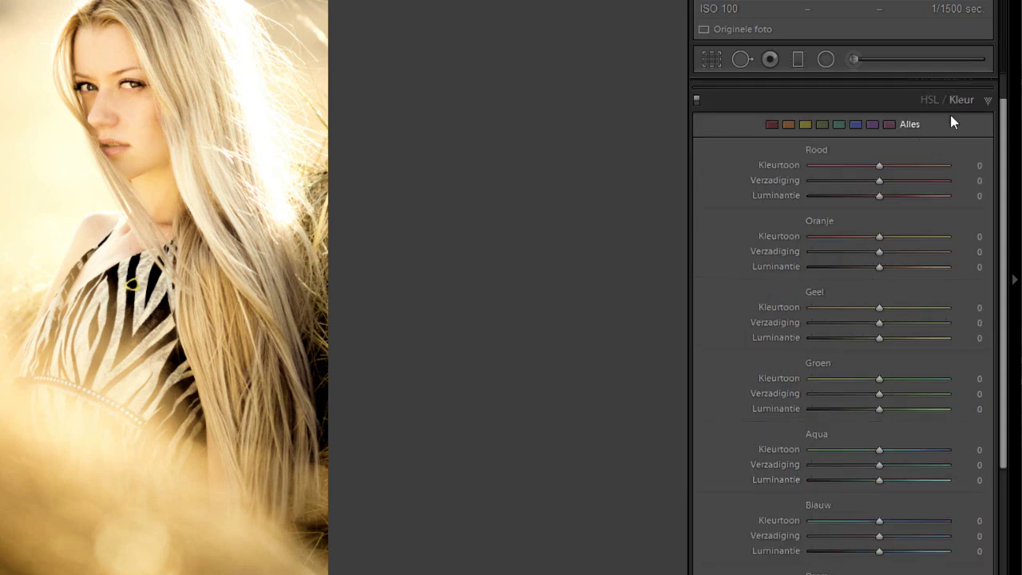
{"action": "left_click", "coordinate": [929, 101]}
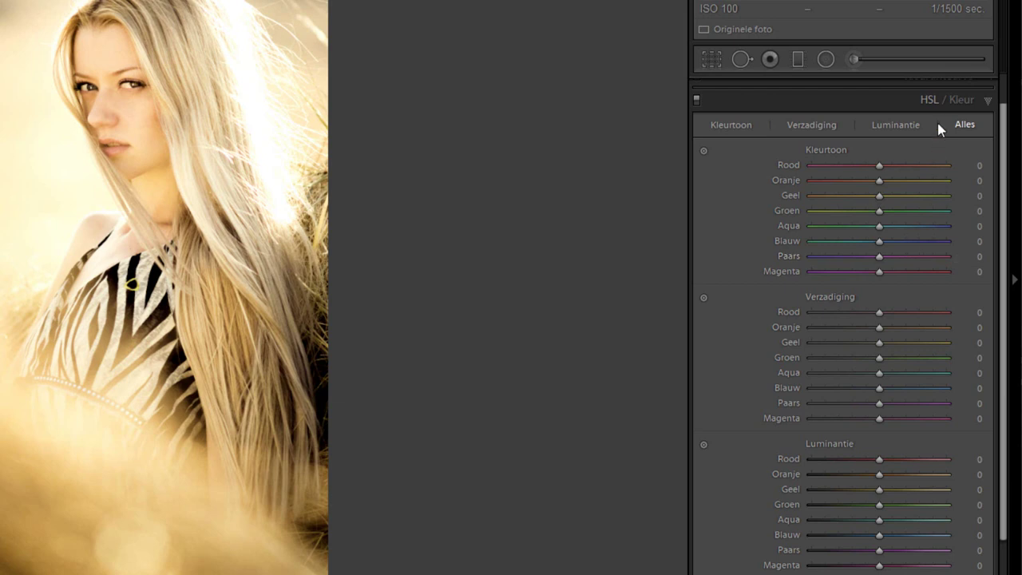
{"action": "left_click", "coordinate": [961, 101]}
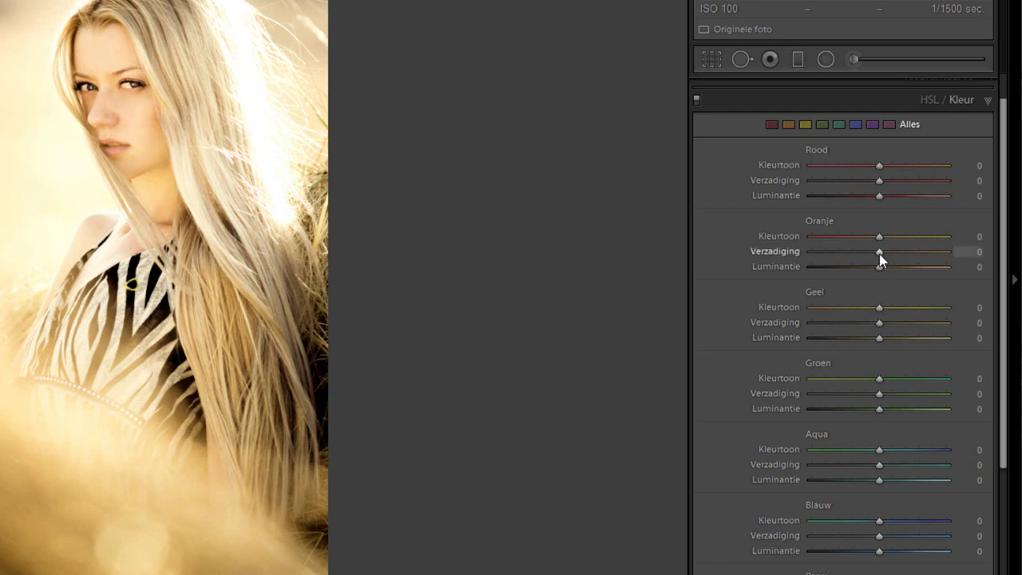
Step: Set yellow hue -60, saturation -34 and orange hue -39, saturation -24
{"action": "mouse_move", "coordinate": [879, 254]}
{"action": "left_mouse_down"}
{"action": "mouse_move", "coordinate": [807, 251]}
{"action": "mouse_move", "coordinate": [900, 263]}
{"action": "mouse_move", "coordinate": [879, 268]}
{"action": "left_mouse_up"}
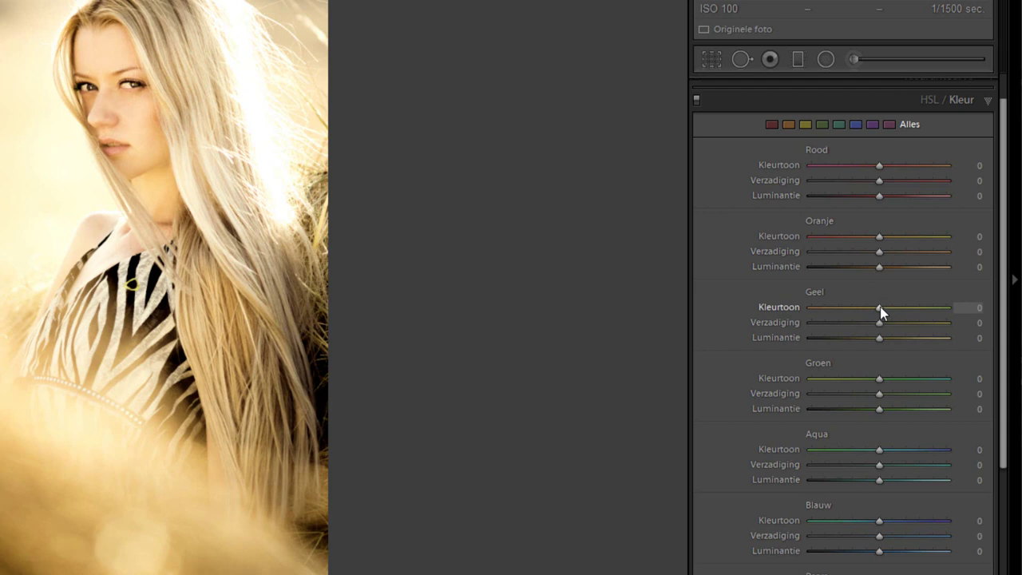
{"action": "mouse_move", "coordinate": [879, 307]}
{"action": "left_mouse_down"}
{"action": "mouse_move", "coordinate": [815, 310]}
{"action": "mouse_move", "coordinate": [838, 311]}
{"action": "left_mouse_up"}
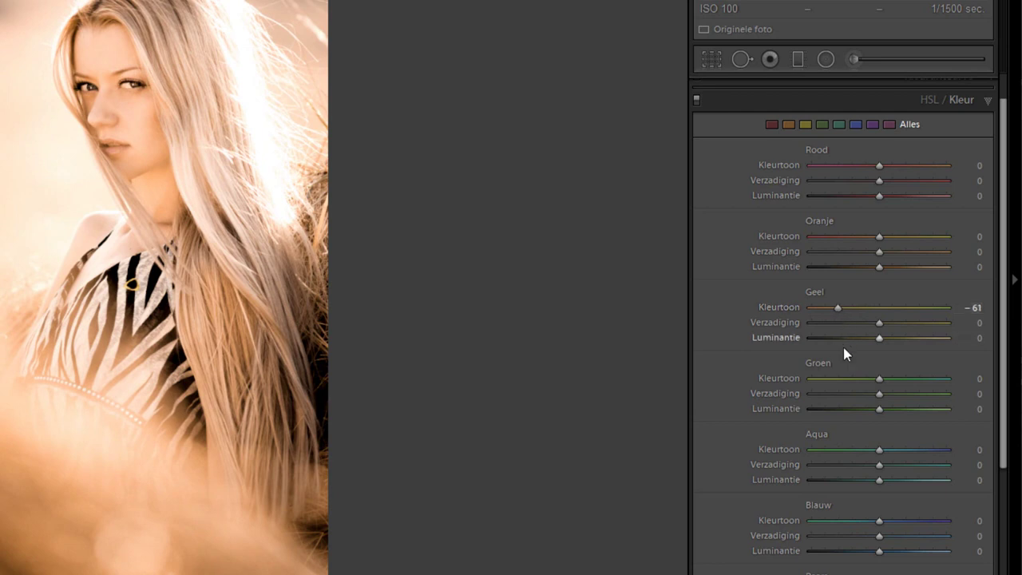
{"action": "mouse_move", "coordinate": [794, 307]}
{"action": "left_mouse_down"}
{"action": "mouse_move", "coordinate": [783, 312]}
{"action": "mouse_move", "coordinate": [836, 313]}
{"action": "left_mouse_up"}
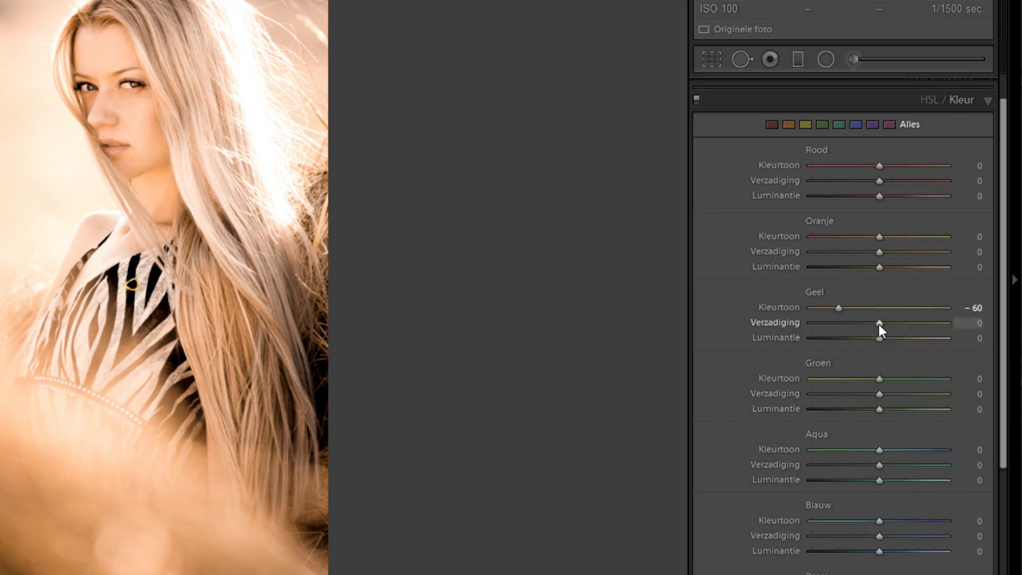
{"action": "left_click_drag", "start_coordinate": [878, 324], "coordinate": [854, 327]}
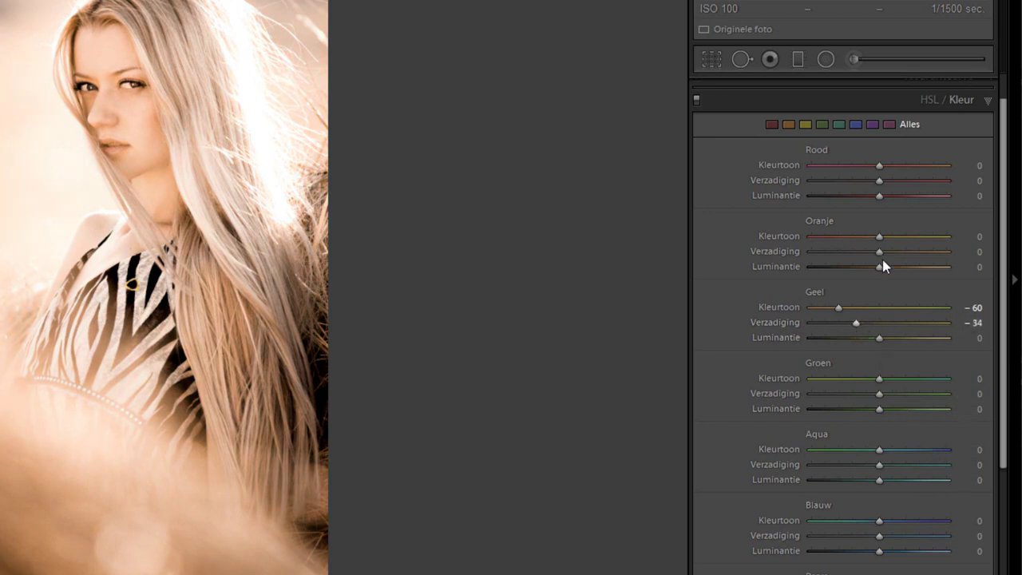
{"action": "mouse_move", "coordinate": [879, 237]}
{"action": "left_mouse_down"}
{"action": "mouse_move", "coordinate": [807, 244]}
{"action": "mouse_move", "coordinate": [852, 247]}
{"action": "left_mouse_up"}
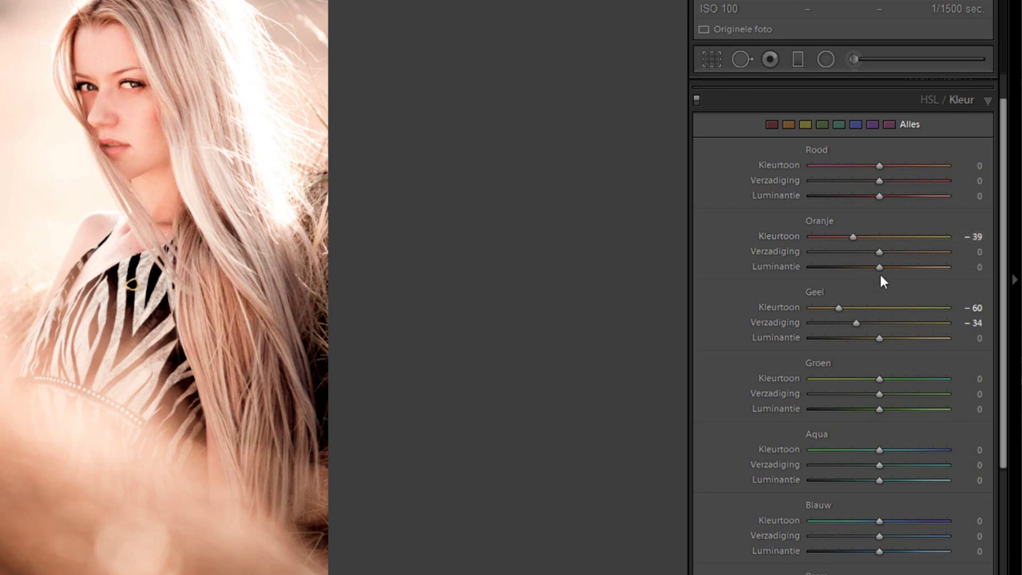
{"action": "mouse_move", "coordinate": [880, 253]}
{"action": "left_mouse_down"}
{"action": "mouse_move", "coordinate": [852, 253]}
{"action": "mouse_move", "coordinate": [863, 253]}
{"action": "left_mouse_up"}
Step: Collapse HSL and give the split-toning highlights a yellow tint of hue 55
{"action": "left_click", "coordinate": [985, 101]}
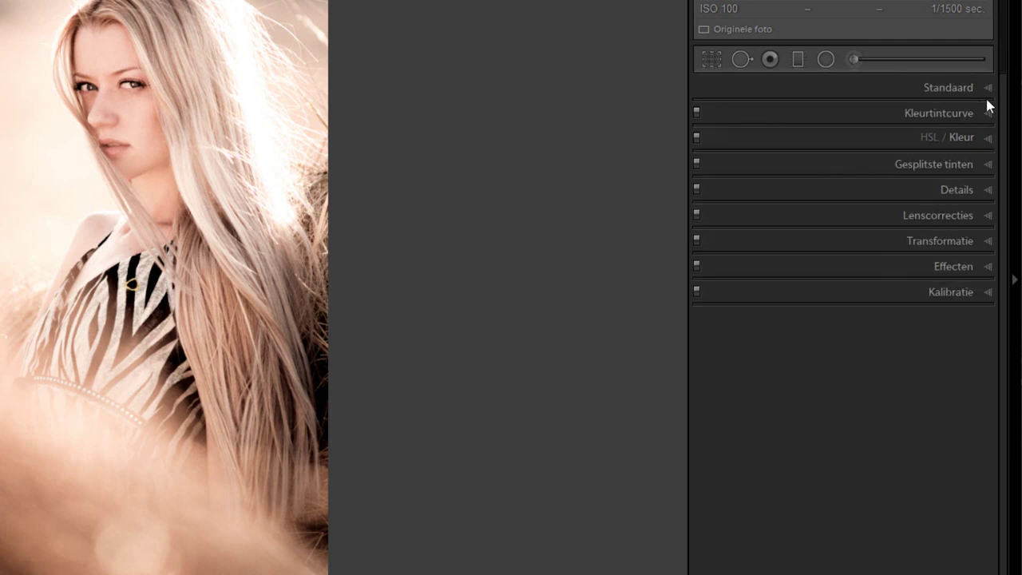
{"action": "left_click", "coordinate": [957, 170]}
{"action": "left_click", "coordinate": [943, 189]}
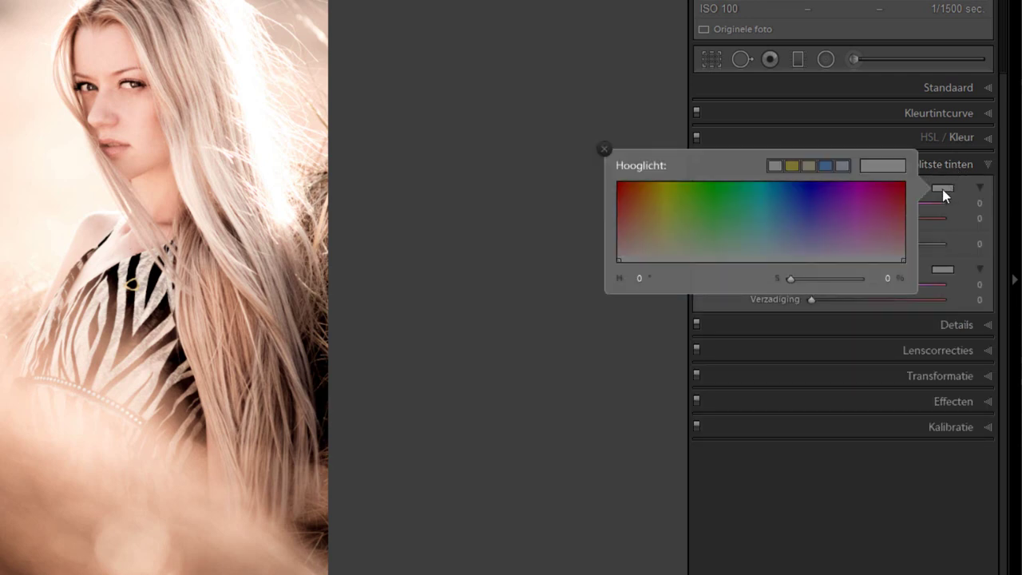
{"action": "left_click", "coordinate": [662, 184]}
{"action": "left_click_drag", "start_coordinate": [662, 185], "coordinate": [661, 182]}
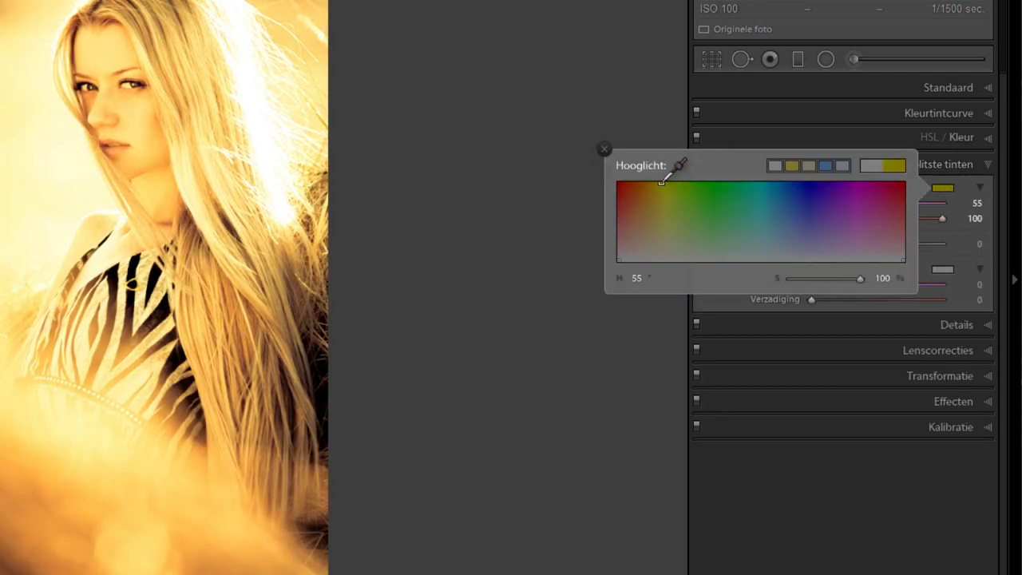
{"action": "left_click", "coordinate": [962, 253]}
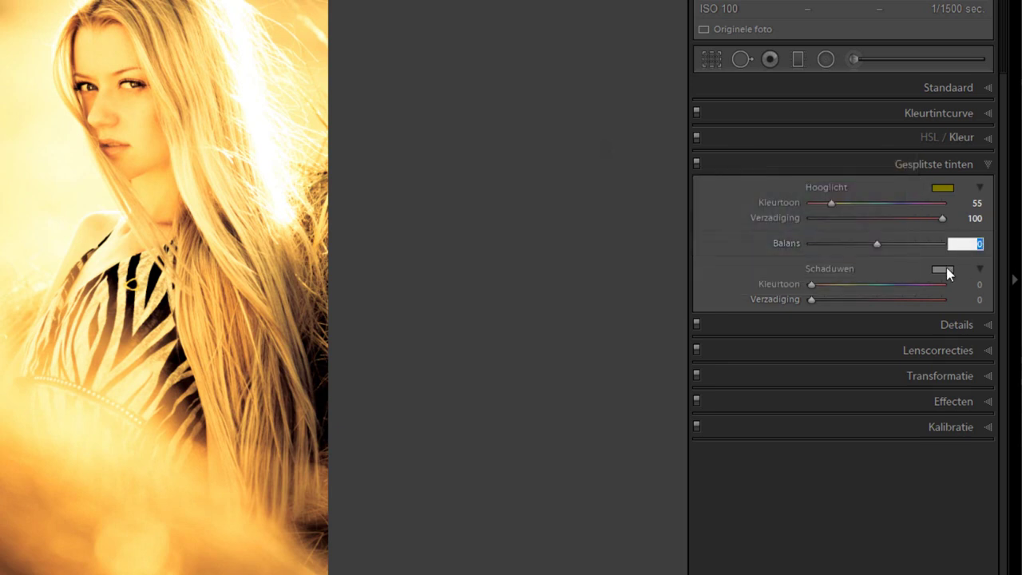
Step: Tint shadows orange at hue 28, set Balance +61 and both saturations to 15
{"action": "left_click", "coordinate": [943, 269]}
{"action": "left_click_drag", "start_coordinate": [653, 279], "coordinate": [641, 263]}
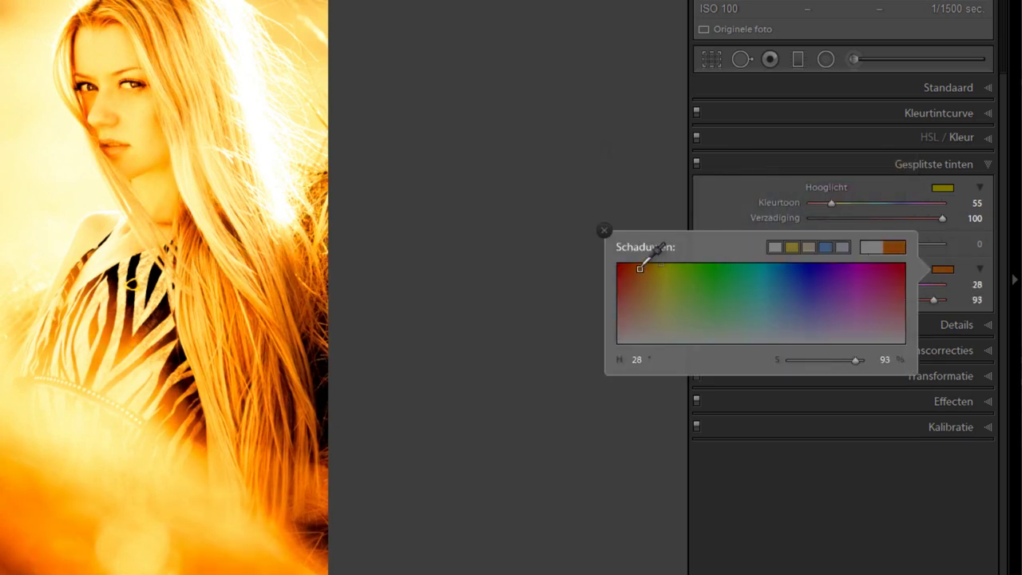
{"action": "left_click", "coordinate": [808, 562]}
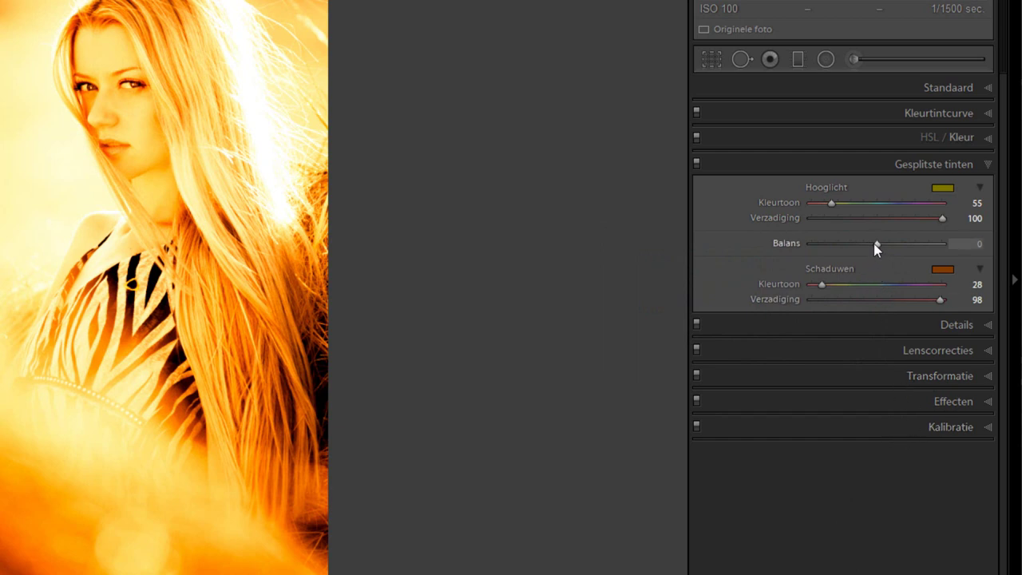
{"action": "mouse_move", "coordinate": [877, 243]}
{"action": "left_mouse_down"}
{"action": "mouse_move", "coordinate": [924, 248]}
{"action": "mouse_move", "coordinate": [927, 216]}
{"action": "mouse_move", "coordinate": [832, 231]}
{"action": "left_mouse_up"}
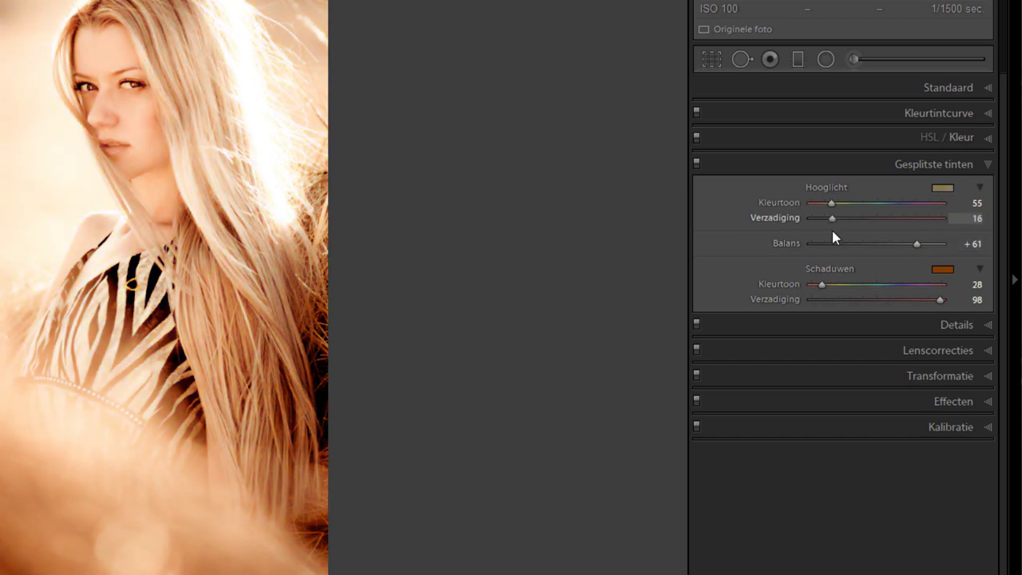
{"action": "mouse_move", "coordinate": [940, 302]}
{"action": "left_mouse_down"}
{"action": "mouse_move", "coordinate": [823, 308]}
{"action": "mouse_move", "coordinate": [835, 309]}
{"action": "left_mouse_up"}
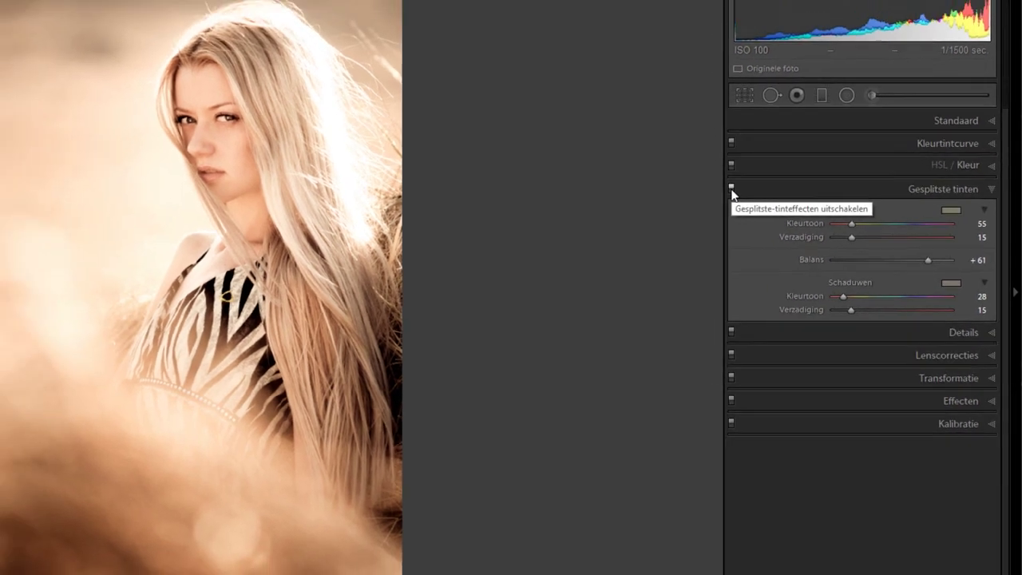
Step: Compare split toning on/off, raise saturations to 22 and 24, and set Texture +18
{"action": "left_click", "coordinate": [731, 189]}
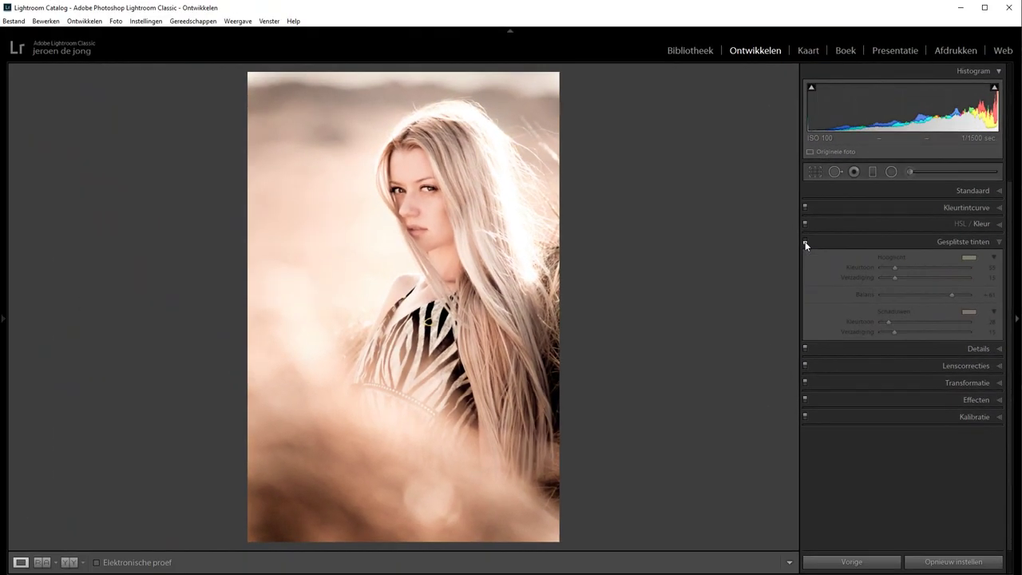
{"action": "left_click", "coordinate": [804, 242]}
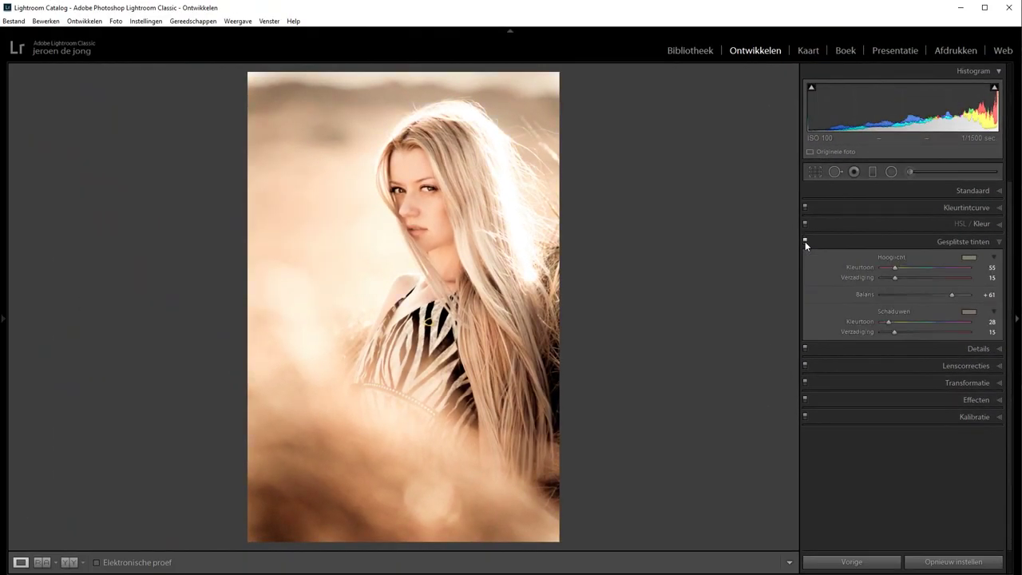
{"action": "left_click_drag", "start_coordinate": [894, 278], "coordinate": [901, 278]}
{"action": "left_click_drag", "start_coordinate": [898, 331], "coordinate": [902, 330]}
{"action": "left_click", "coordinate": [998, 190]}
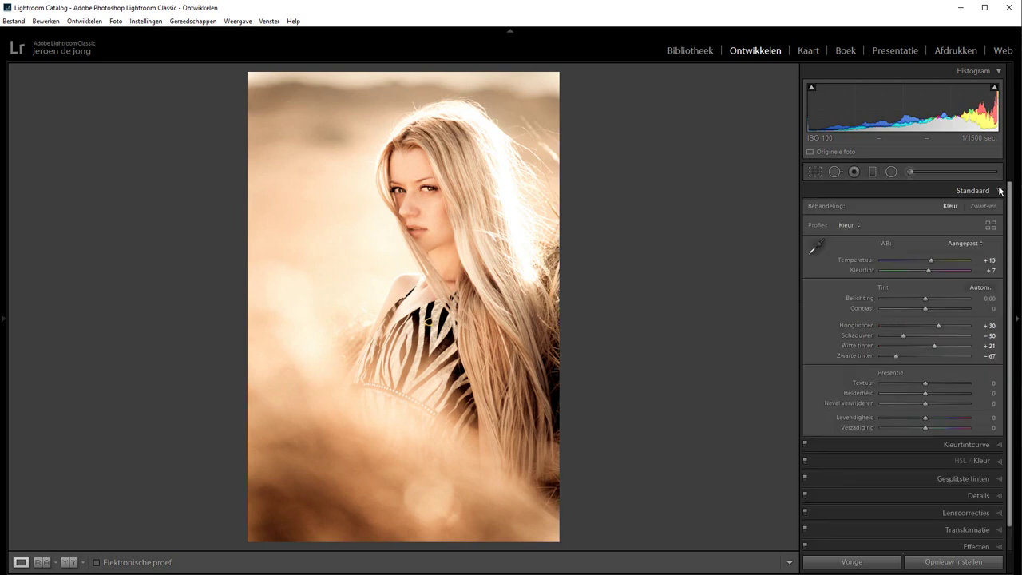
{"action": "left_click_drag", "start_coordinate": [925, 383], "coordinate": [931, 384]}
{"action": "key", "text": "backslash"}
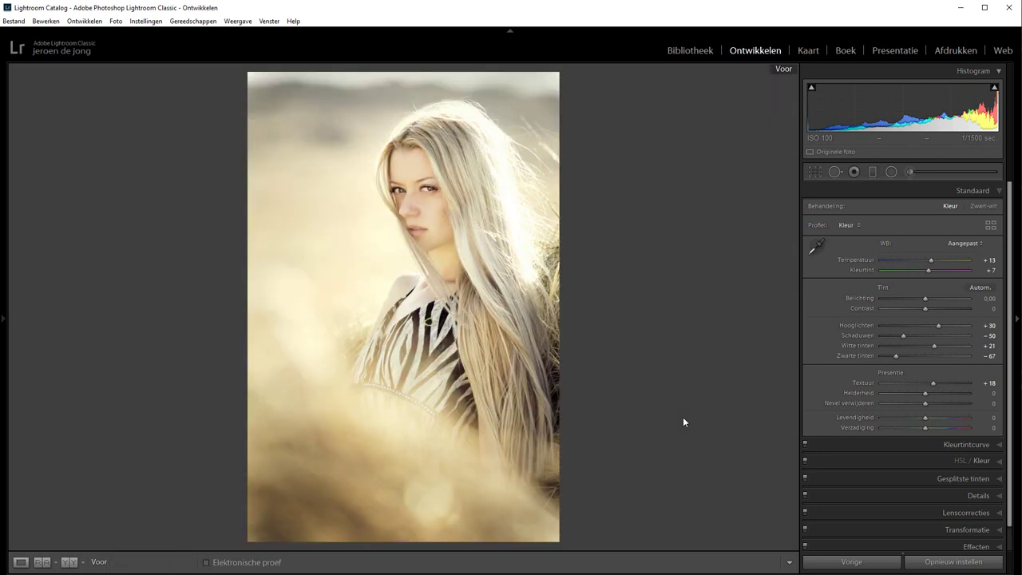
{"action": "key", "text": "backslash"}
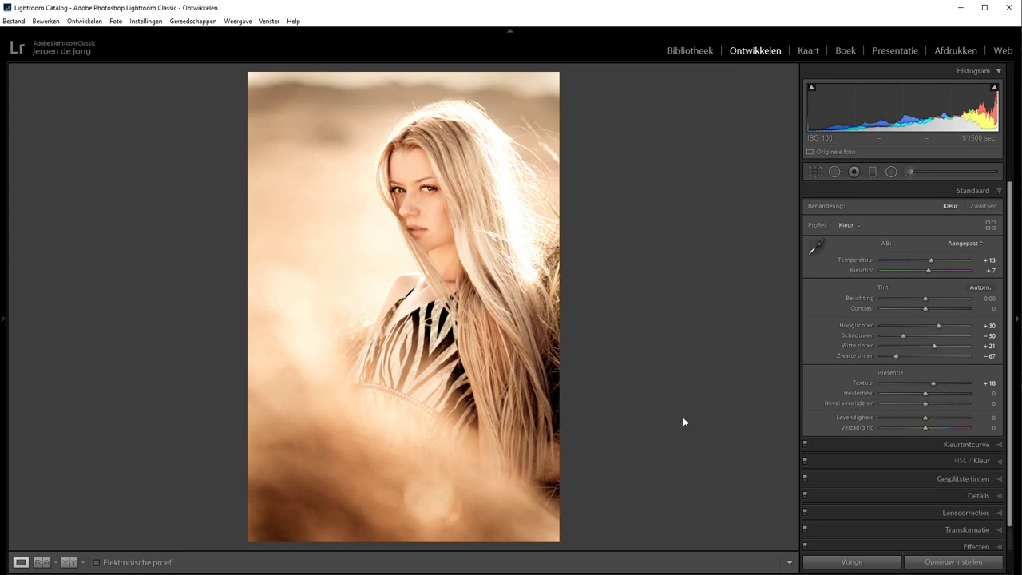